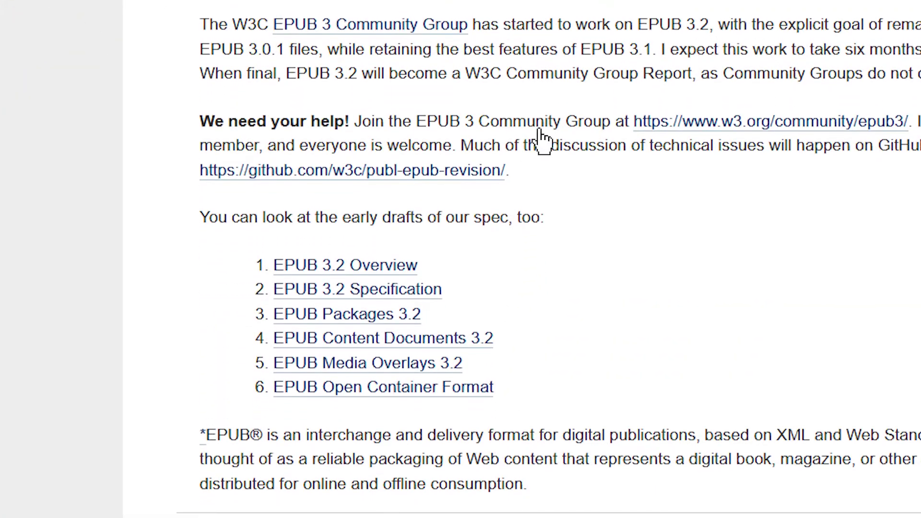
# Open the EPUB 3.2 Overview draft from the W3C EPUB 3 Community Group page.
pyautogui.click(407, 253)
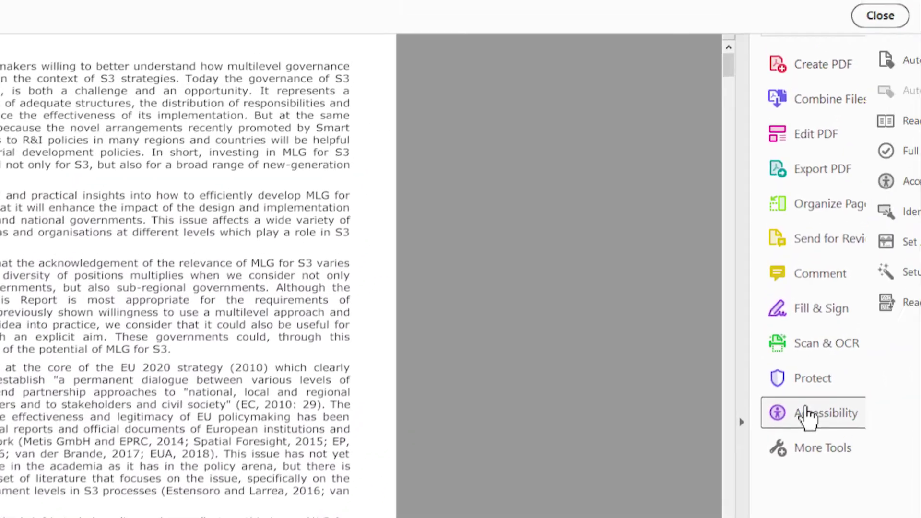
# Run an accessibility Full Check on all pages, creating an accessibility report.
pyautogui.click(819, 333)
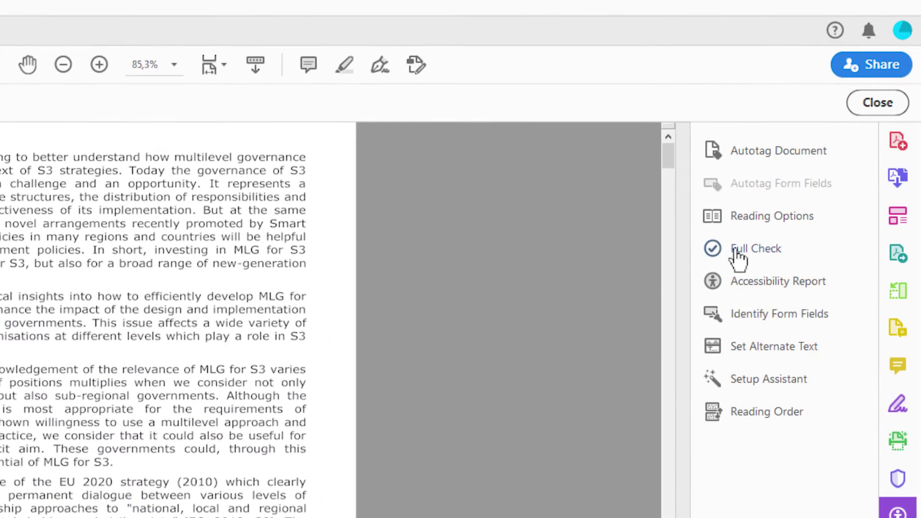
pyautogui.click(756, 248)
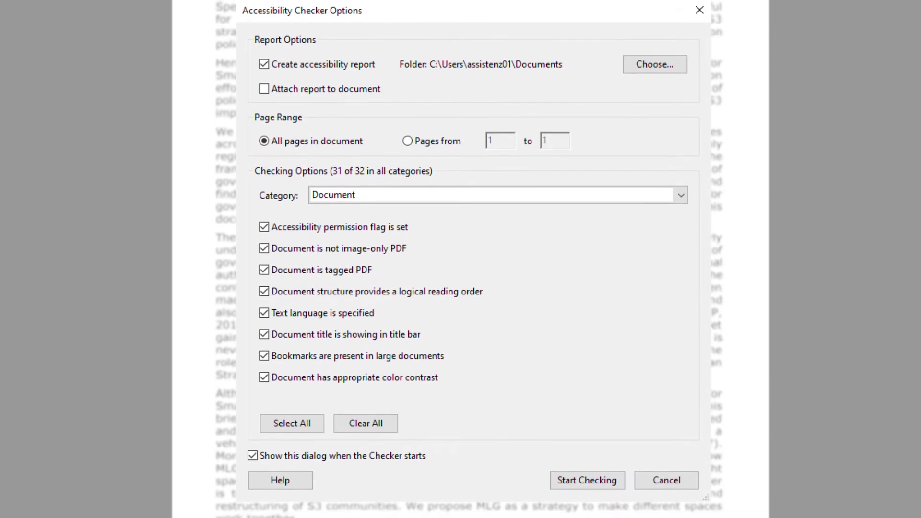
pyautogui.click(587, 480)
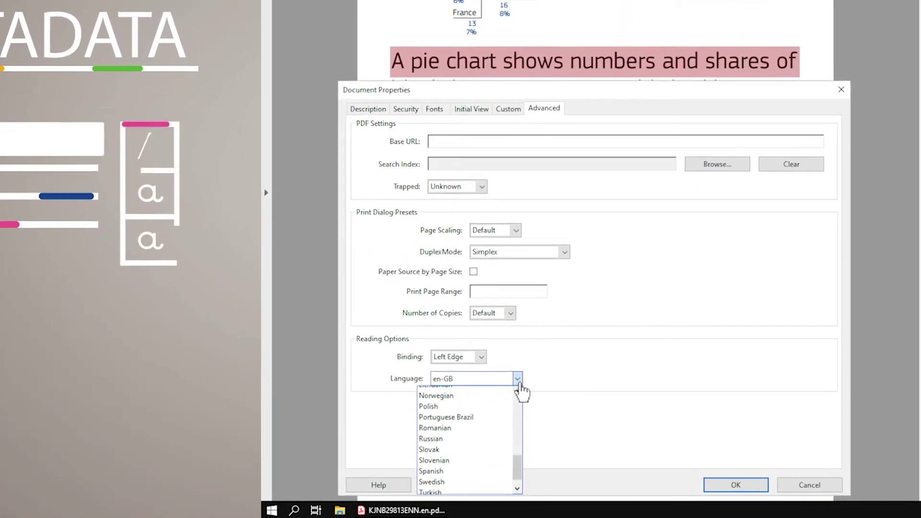
pyautogui.scroll(5, 503, 432)
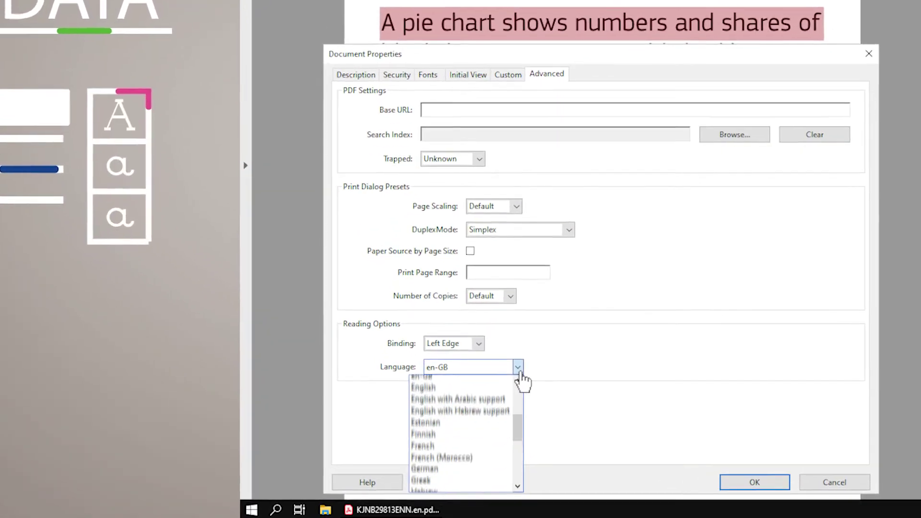
pyautogui.scroll(5, 504, 432)
# Choose en-GB as the reading language in Document Properties' Advanced options.
pyautogui.click(432, 465)
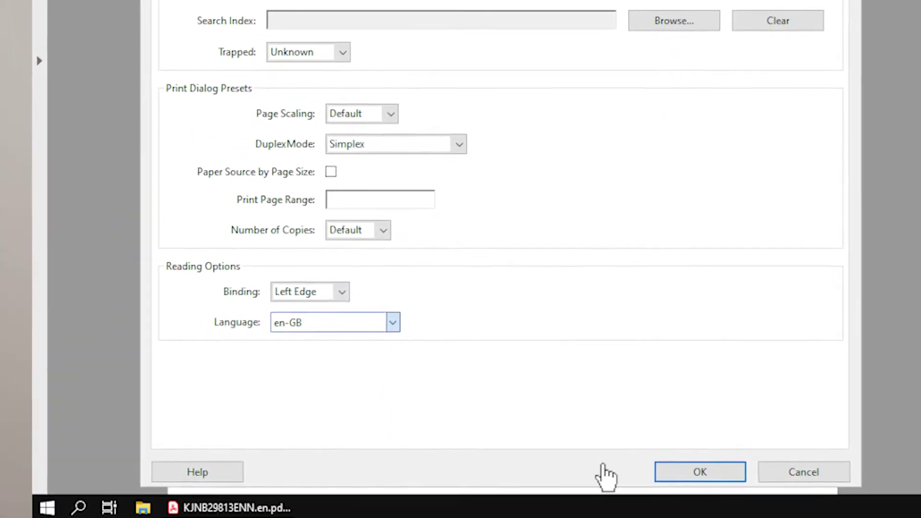